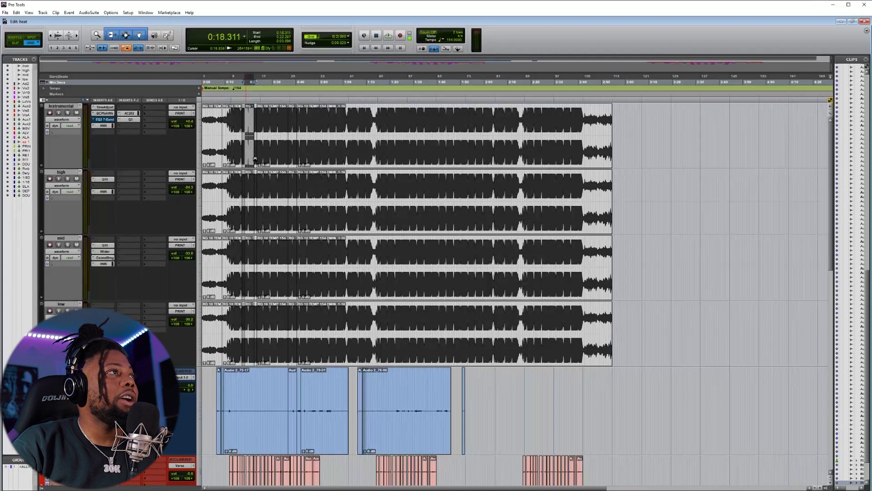
- Go over the Instrumental track and its high, mid and low duplicates, select the high track, and inspect its Q10 insert
{"action": "left_click", "coordinate": [255, 159]}
{"action": "left_click", "coordinate": [272, 156]}
{"action": "left_click_drag", "start_coordinate": [621, 147], "coordinate": [536, 147]}
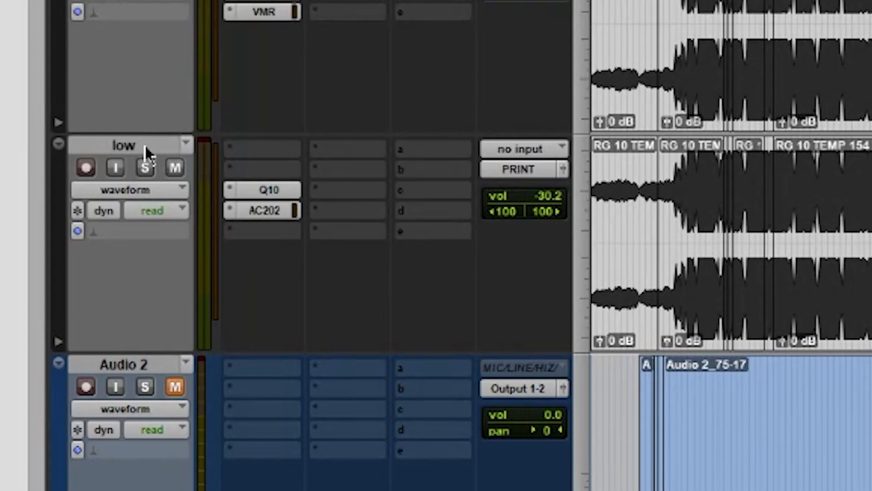
{"action": "left_click", "coordinate": [144, 146]}
{"action": "left_click", "coordinate": [141, 170]}
{"action": "left_click", "coordinate": [154, 109]}
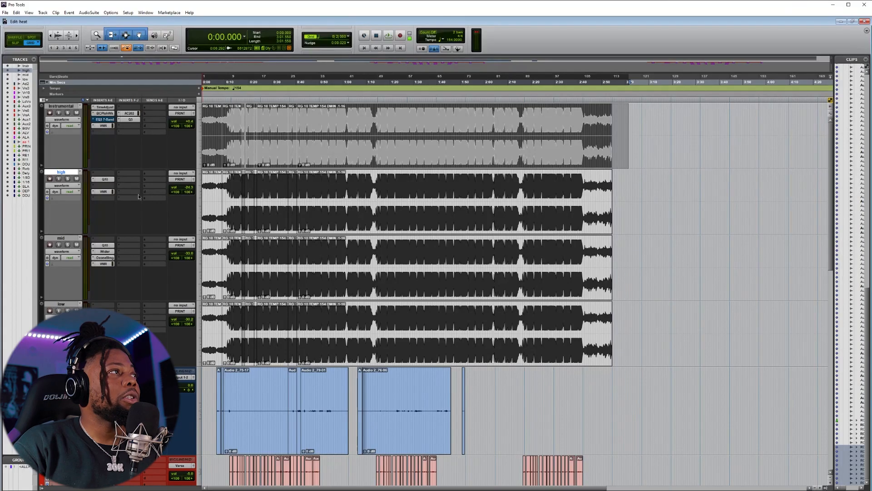
{"action": "left_click", "coordinate": [107, 180]}
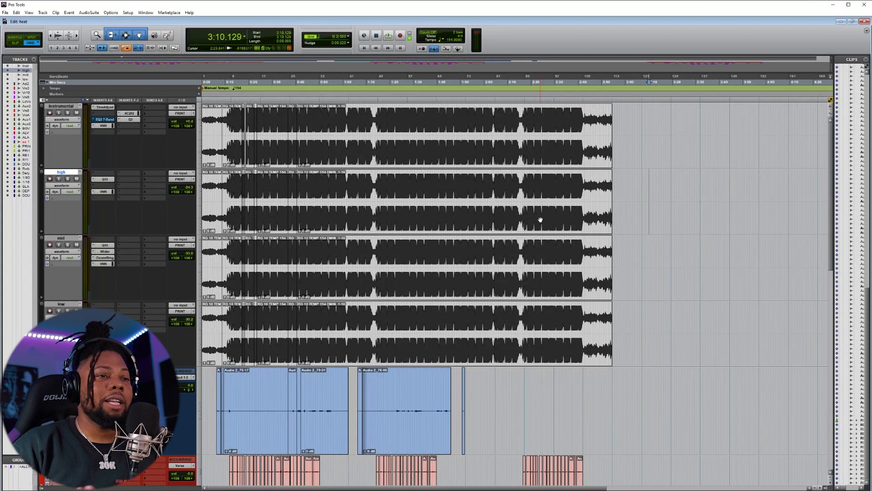
- Select the instrumental audio from end to end and inspect the Time Adjuster insert on the Instrumental track
{"action": "left_click_drag", "start_coordinate": [633, 118], "coordinate": [202, 122]}
{"action": "left_click", "coordinate": [378, 122]}
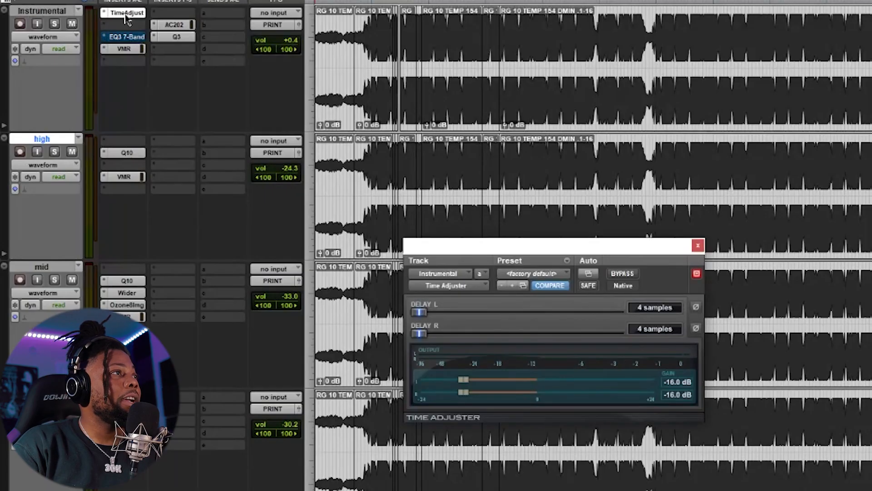
{"action": "left_click_drag", "start_coordinate": [471, 245], "coordinate": [490, 223]}
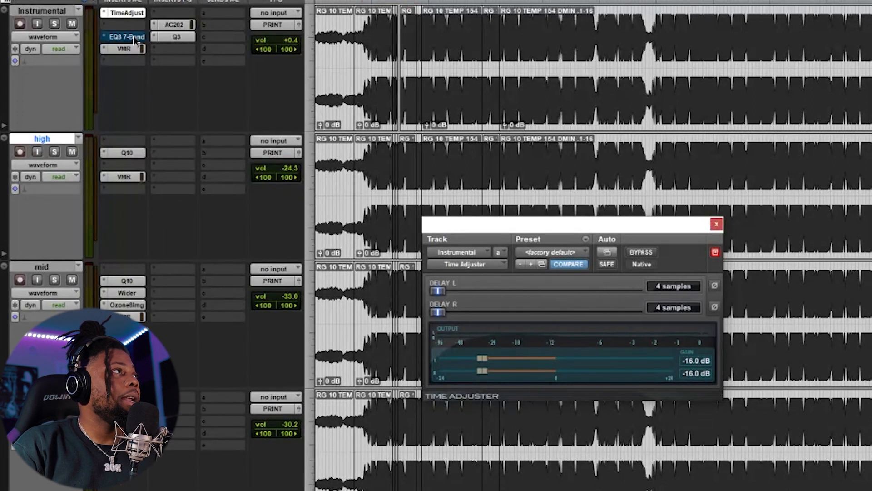
- Open the Instrumental track's EQ3 7-Band and compare its effect by turning bypass off and back on
{"action": "left_click", "coordinate": [133, 38]}
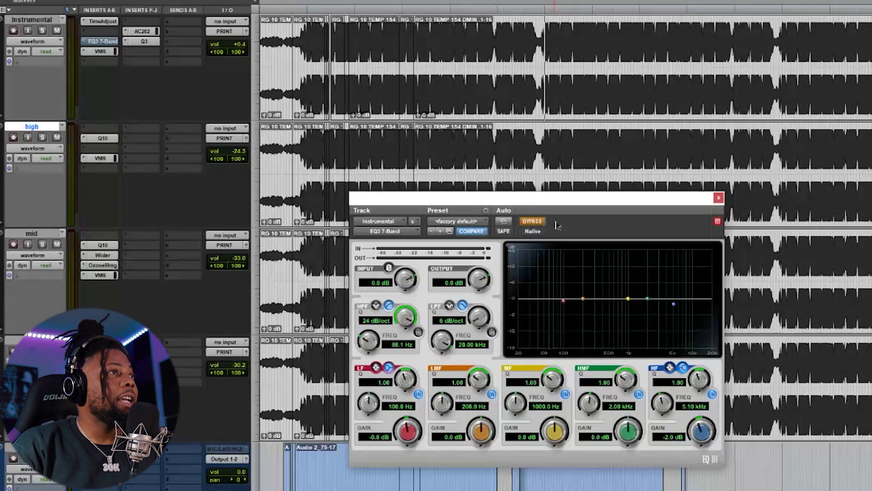
{"action": "left_click_drag", "start_coordinate": [558, 200], "coordinate": [580, 164]}
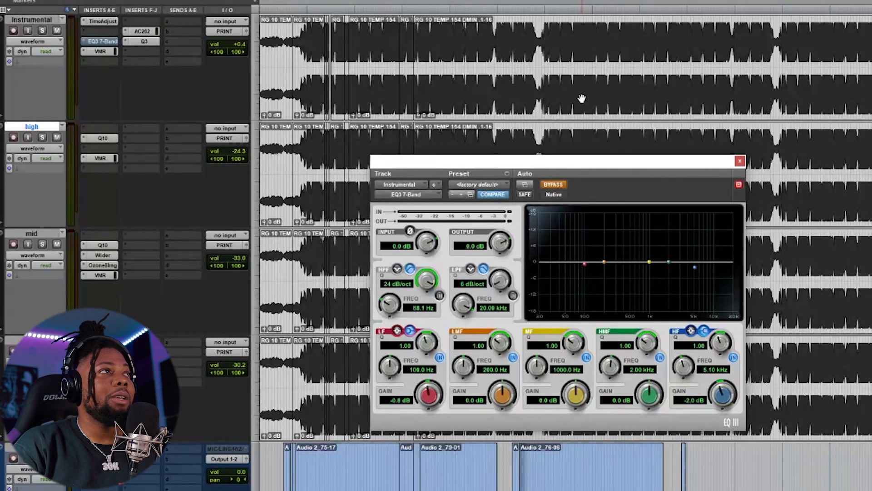
{"action": "left_click", "coordinate": [553, 186]}
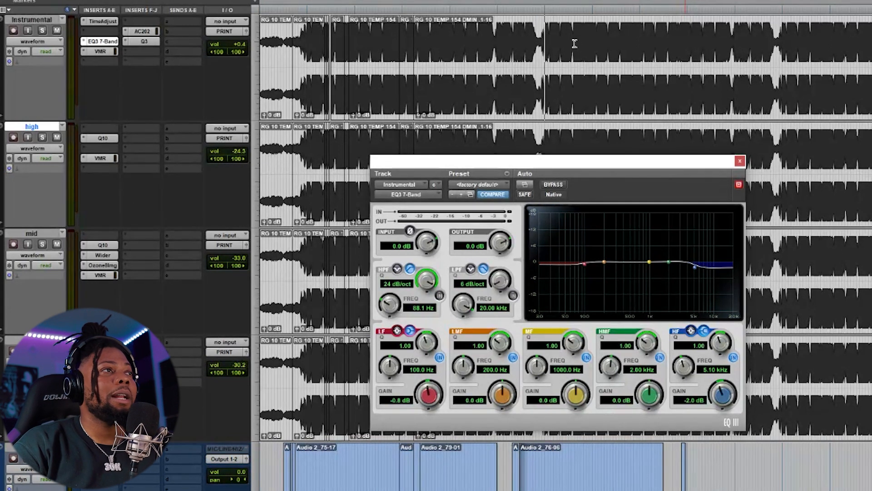
{"action": "left_click", "coordinate": [554, 184]}
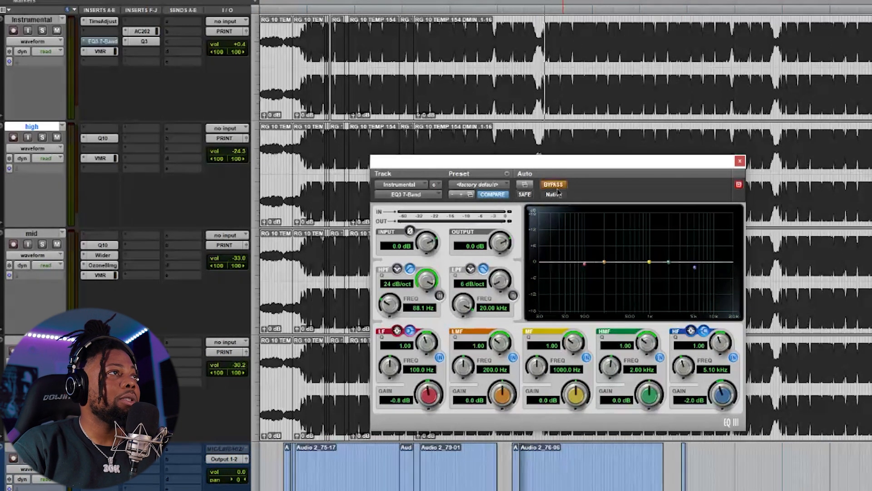
- Review the Instrumental track's VMR, Analog Channel AC202 and Q3 plug-in settings, closing the Q3 window at the end
{"action": "left_click", "coordinate": [102, 52]}
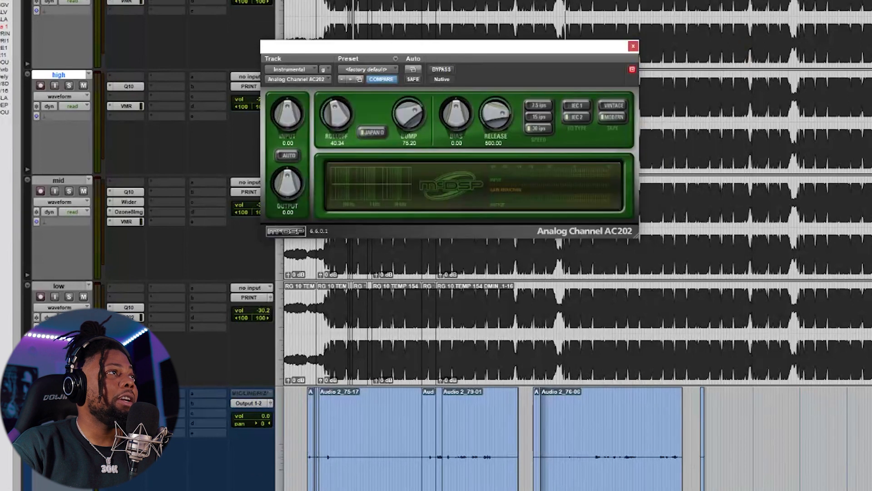
{"action": "left_click_drag", "start_coordinate": [443, 60], "coordinate": [492, 109]}
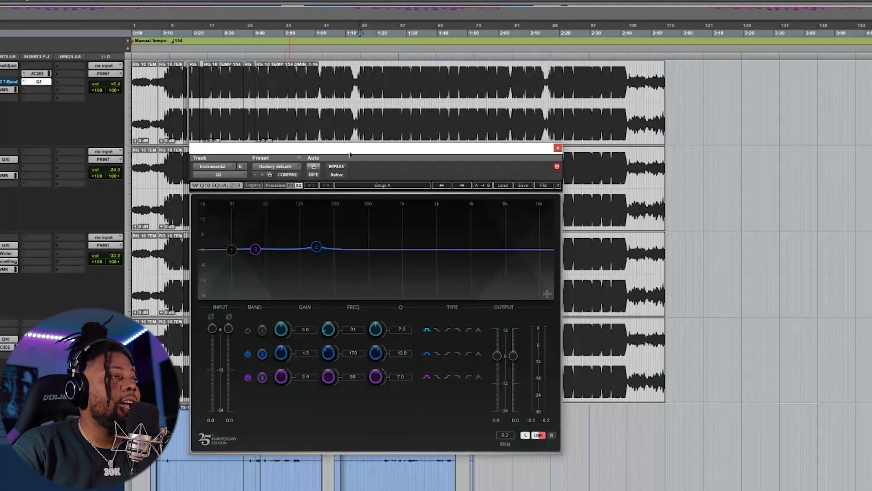
{"action": "left_click_drag", "start_coordinate": [354, 150], "coordinate": [376, 141]}
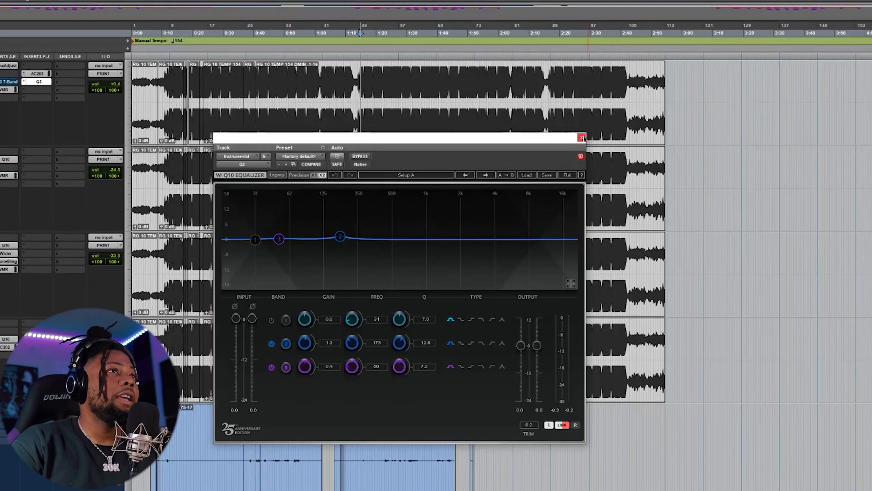
{"action": "left_click", "coordinate": [582, 138]}
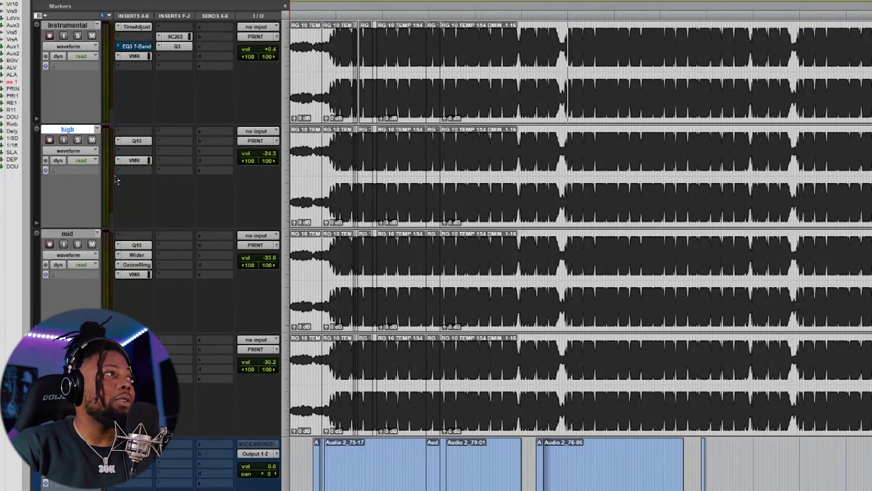
- Open the high track's Q10 equalizer and play the track soloed to hear the filtered high frequencies
{"action": "left_click", "coordinate": [133, 142]}
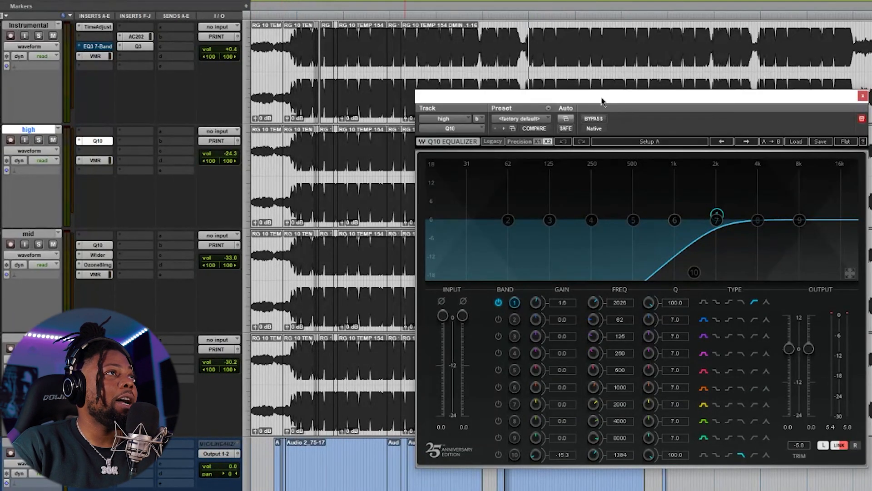
{"action": "left_click_drag", "start_coordinate": [600, 101], "coordinate": [591, 93]}
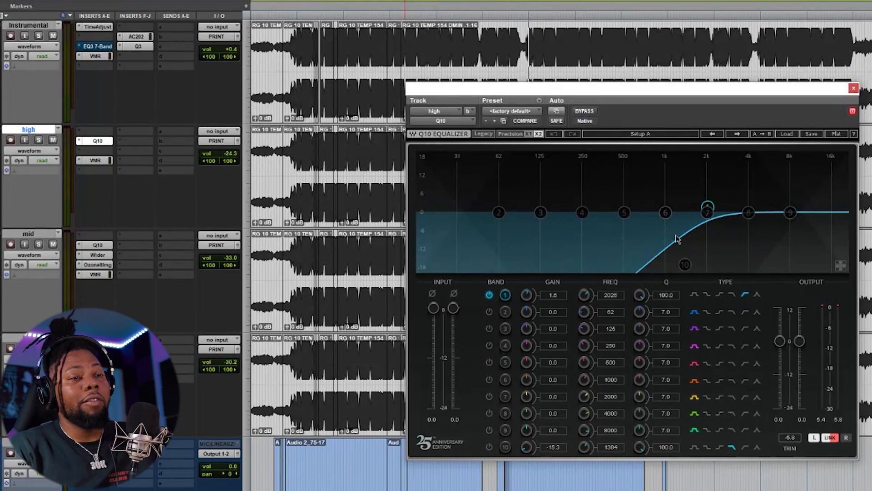
{"action": "left_click", "coordinate": [39, 140]}
{"action": "key", "text": "space"}
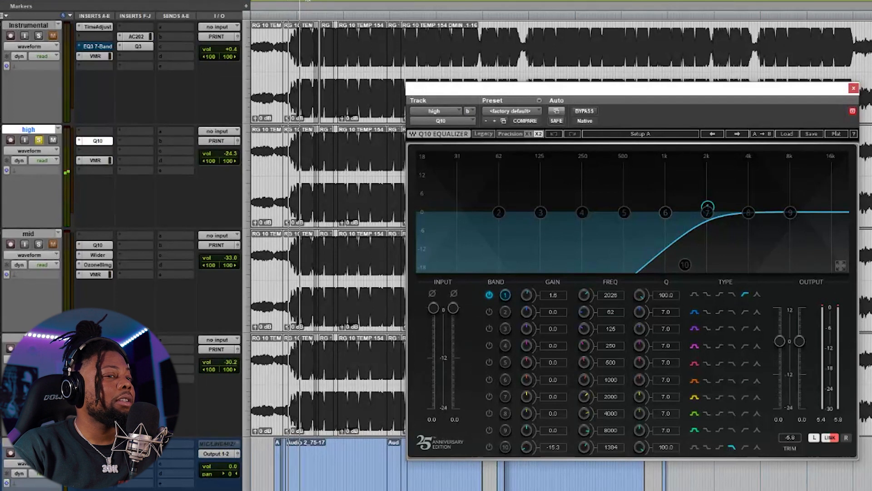
{"action": "key", "text": "space"}
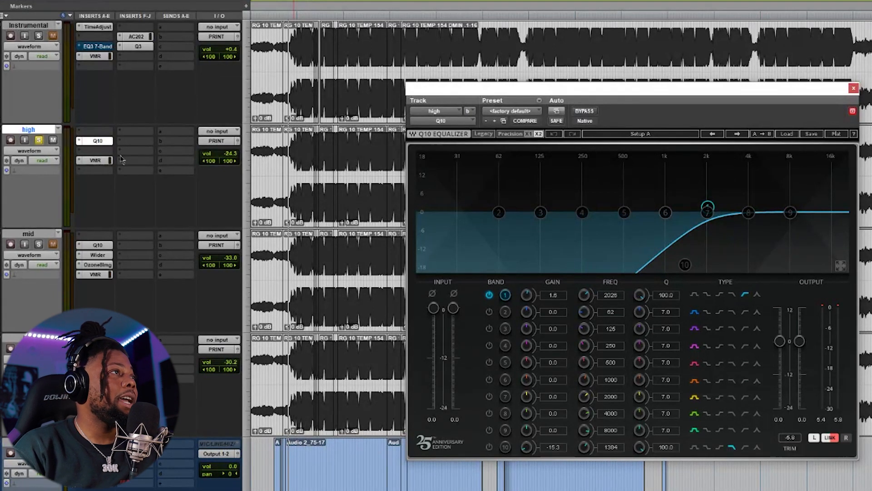
- Open the high track's Virtual Mix Rack and examine its Revival and Virtual Channel module settings
{"action": "left_click", "coordinate": [95, 160]}
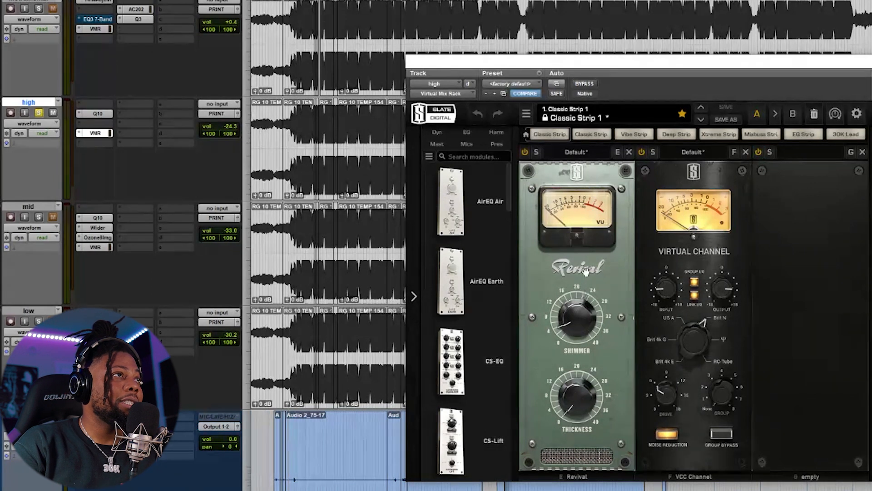
{"action": "mouse_move", "coordinate": [574, 328]}
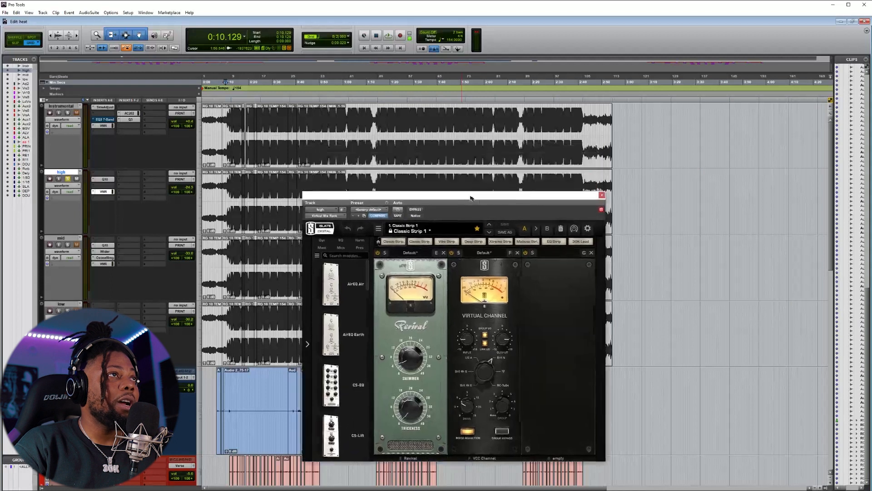
{"action": "left_click_drag", "start_coordinate": [454, 145], "coordinate": [551, 146]}
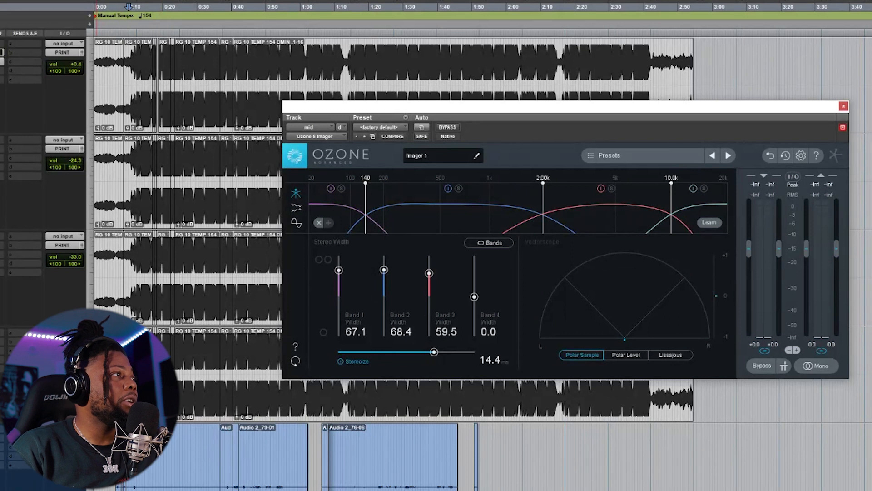
- Play the beat with the mid track's Ozone 8 Imager and compare the stereo width bypassed and active
{"action": "key", "text": "space"}
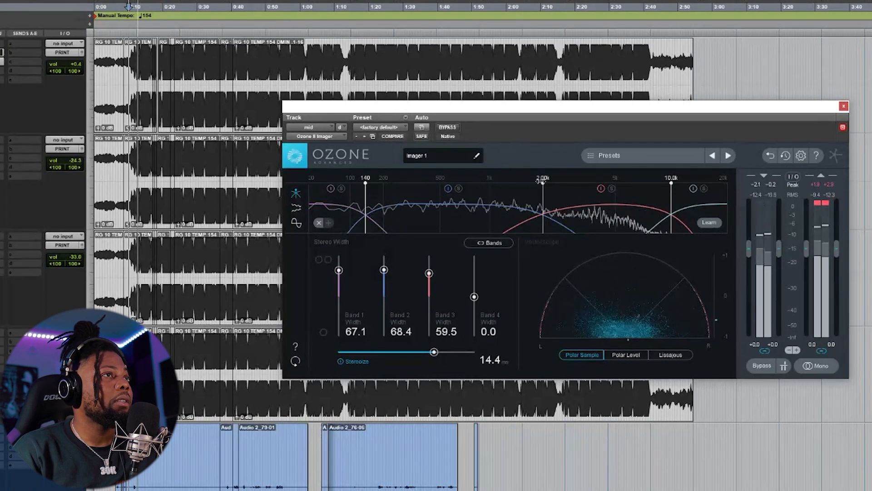
{"action": "left_click", "coordinate": [448, 127]}
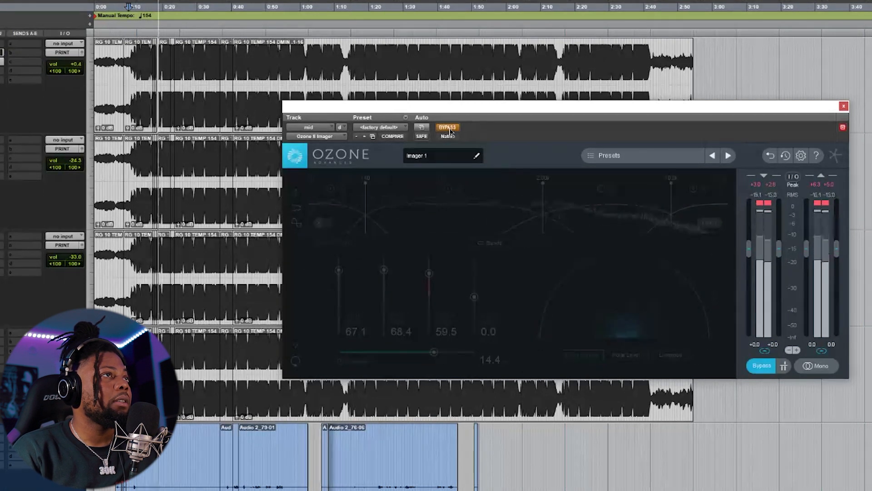
{"action": "left_click", "coordinate": [448, 128]}
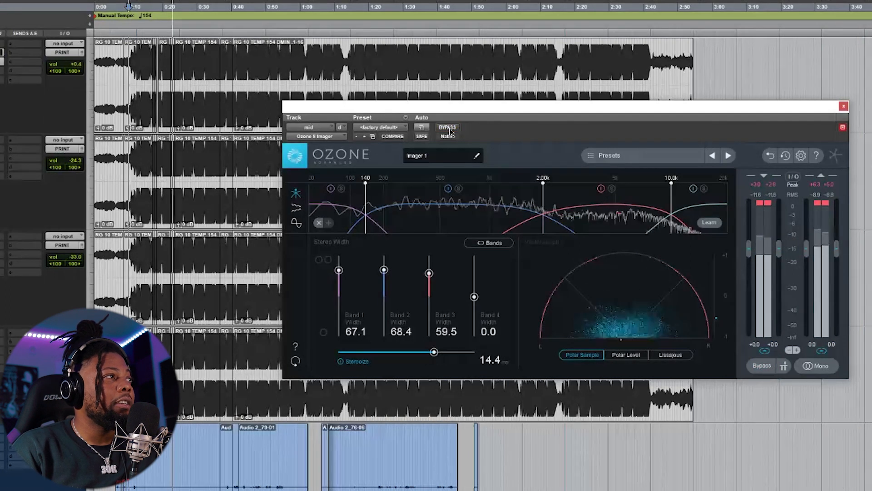
{"action": "key", "text": "space"}
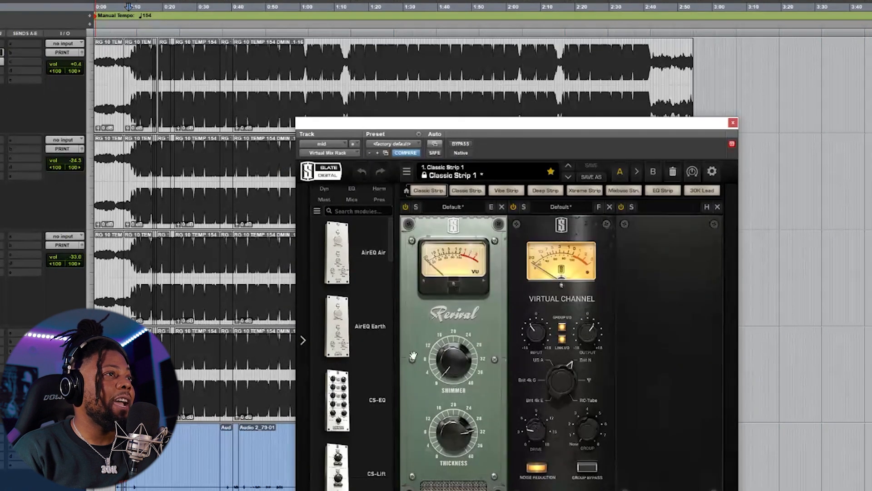
- Examine the Revival and Virtual Channel settings on the mid track and the Analog Channel AC202 on the low track
{"action": "mouse_move", "coordinate": [481, 429]}
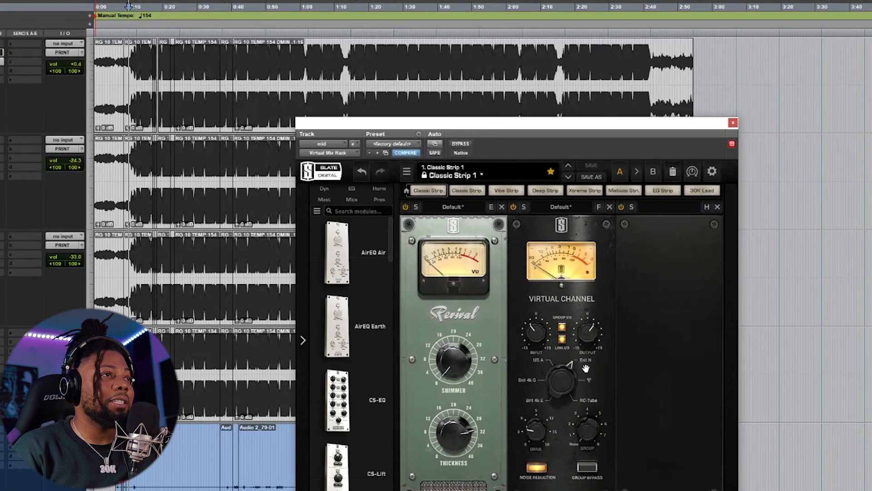
{"action": "mouse_move", "coordinate": [530, 430]}
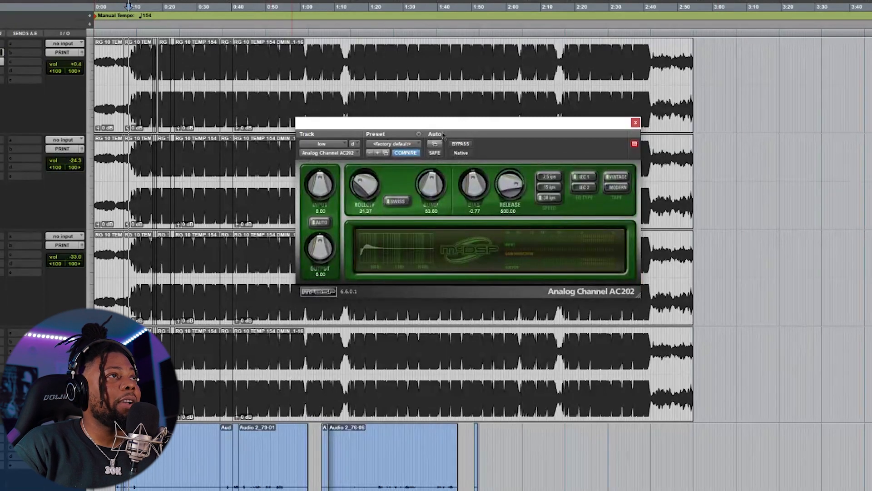
{"action": "left_click_drag", "start_coordinate": [463, 124], "coordinate": [505, 241]}
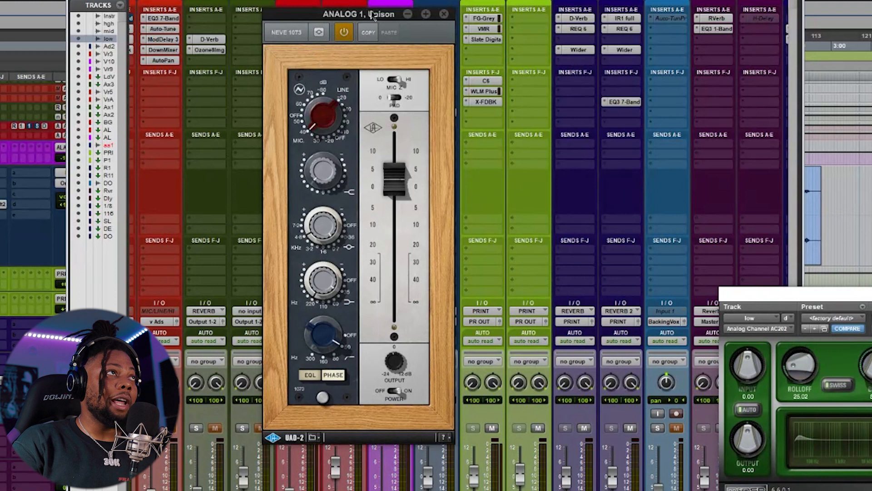
- Inspect the Neve 1073 plug-in in the mixer and open the Q3 equalizer on the ALL ALL VOX track
{"action": "left_click_drag", "start_coordinate": [374, 15], "coordinate": [415, 25]}
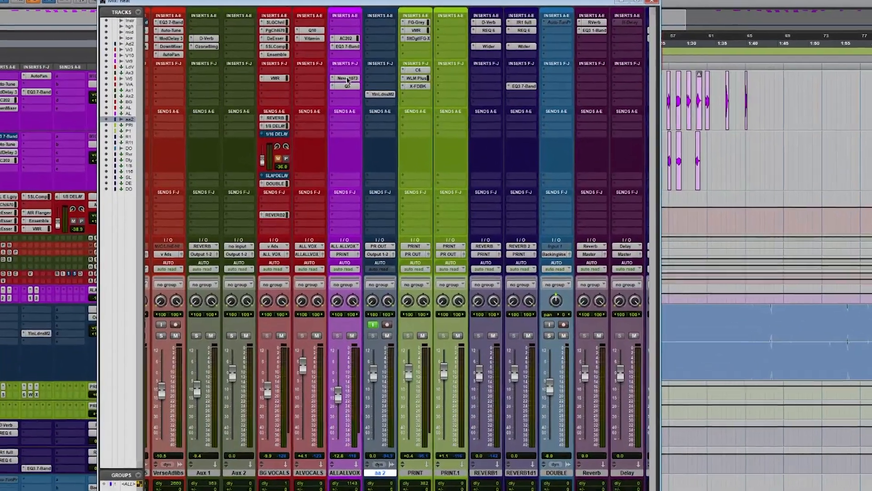
{"action": "left_click", "coordinate": [347, 80]}
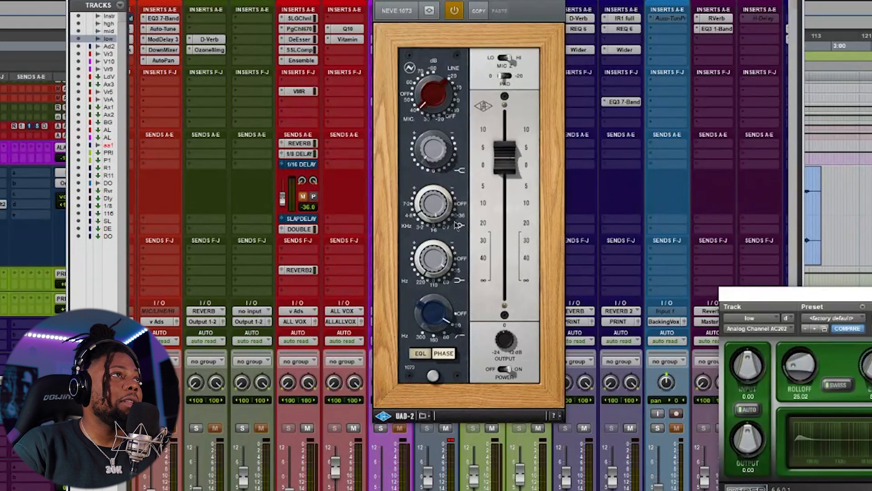
{"action": "left_click", "coordinate": [394, 103]}
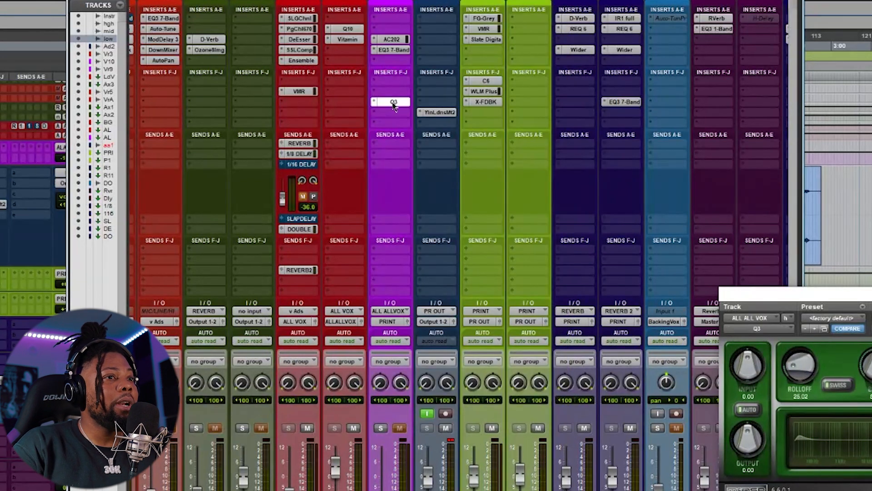
{"action": "left_click", "coordinate": [394, 101]}
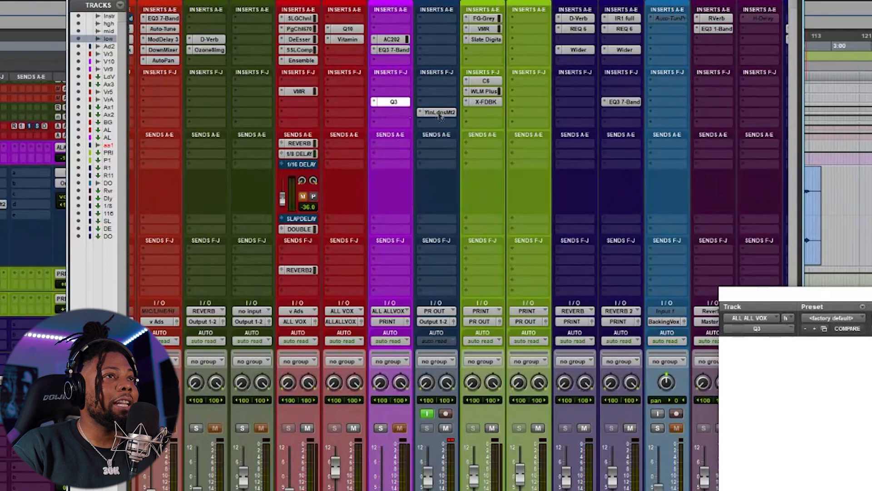